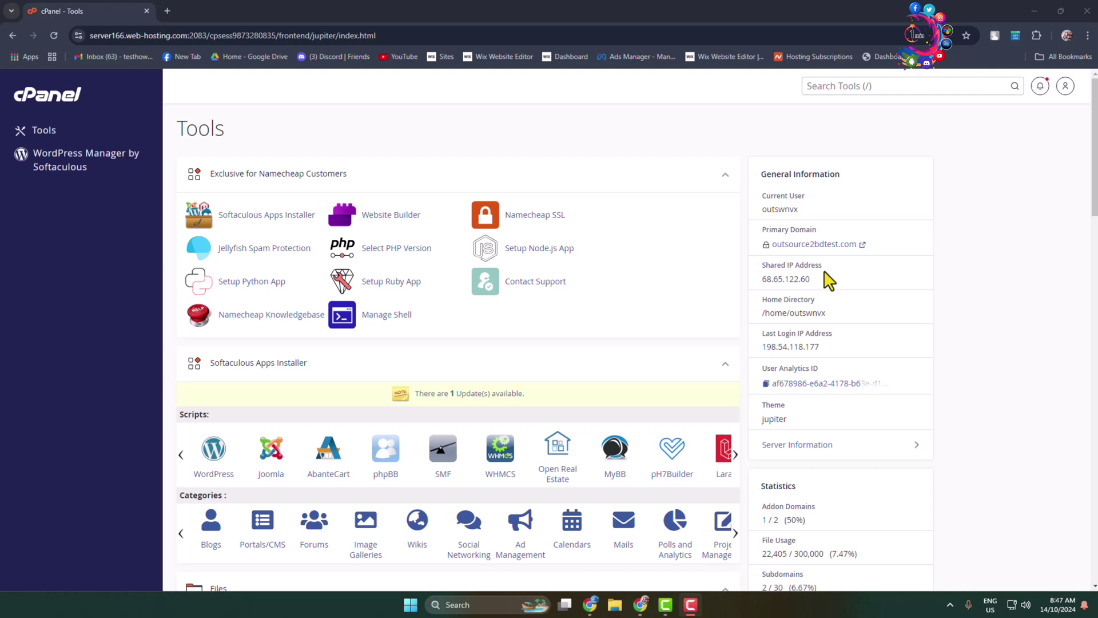
scroll(598, 263, down, 5)
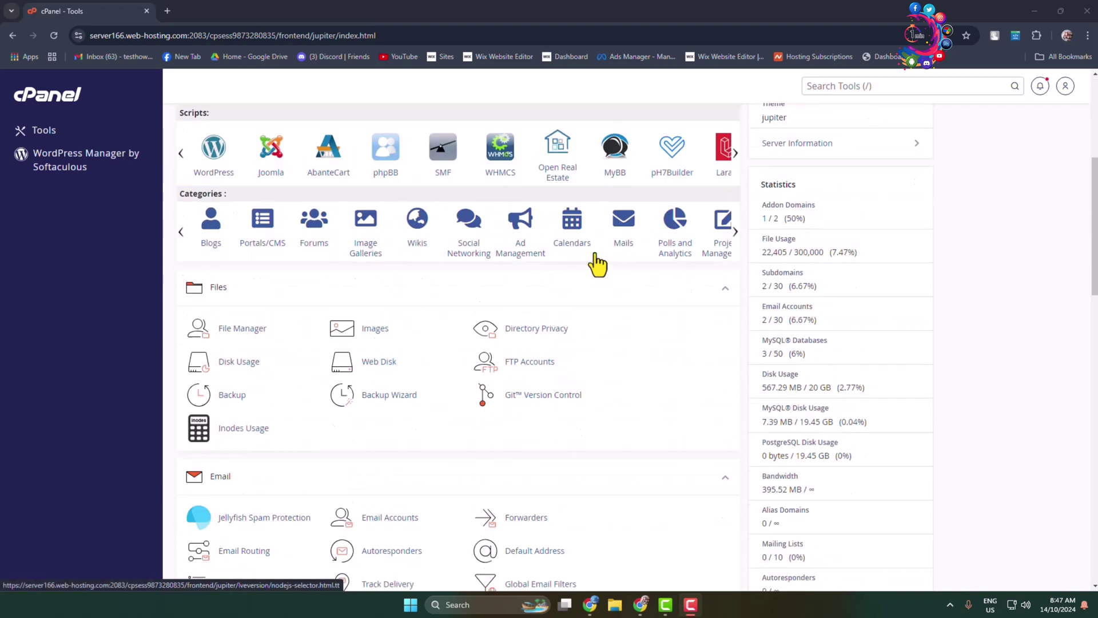
scroll(598, 263, down, 3)
scroll(598, 262, down, 5)
scroll(598, 262, down, 3)
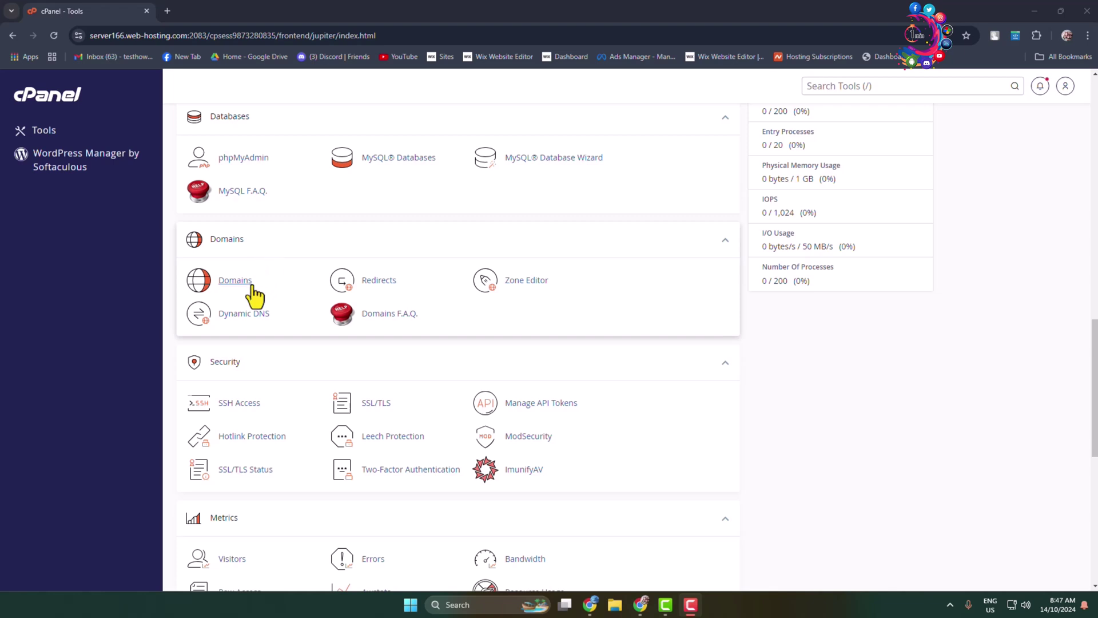
- Open the Manage page for my.outsource2bdtest.com from the Domains list
click(235, 280)
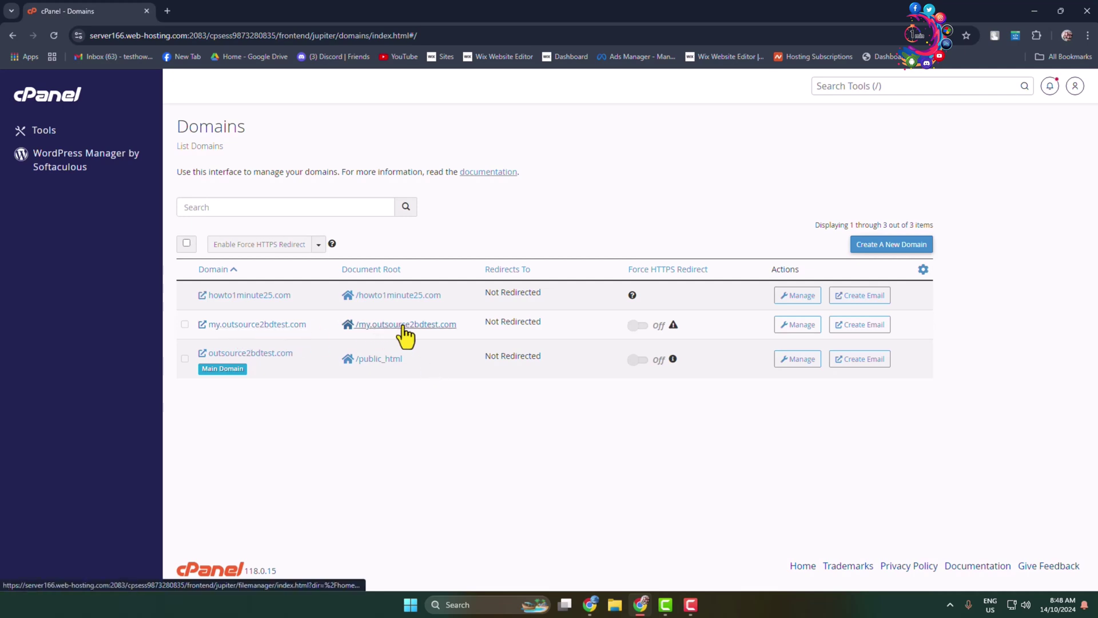
- Permanently remove the my.outsource2bdtest.com domain and confirm the removal
click(798, 325)
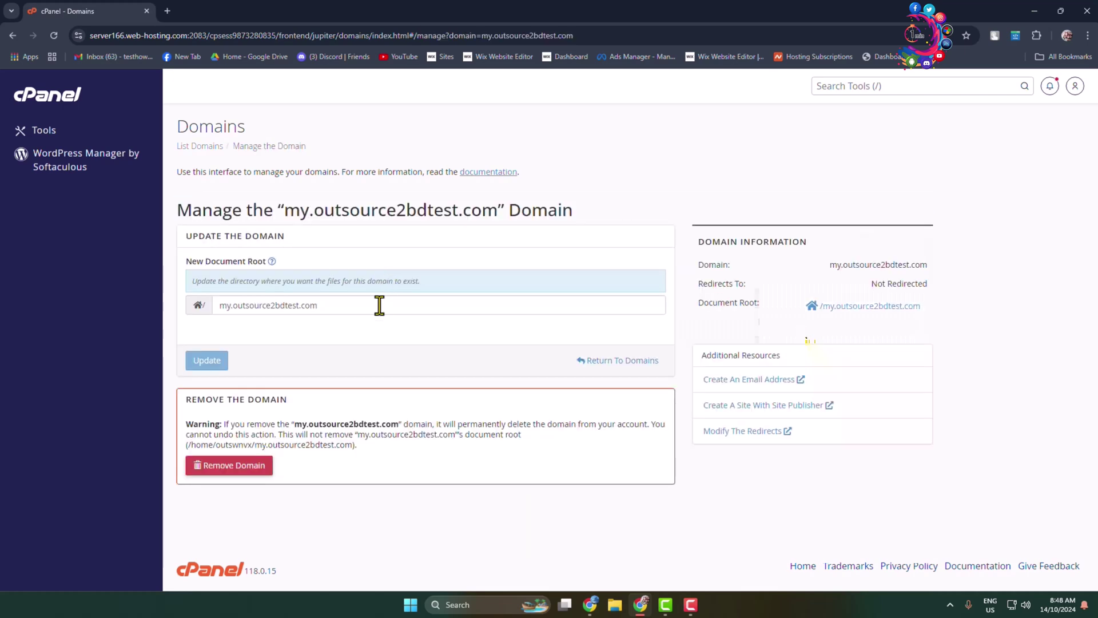
click(245, 471)
click(252, 446)
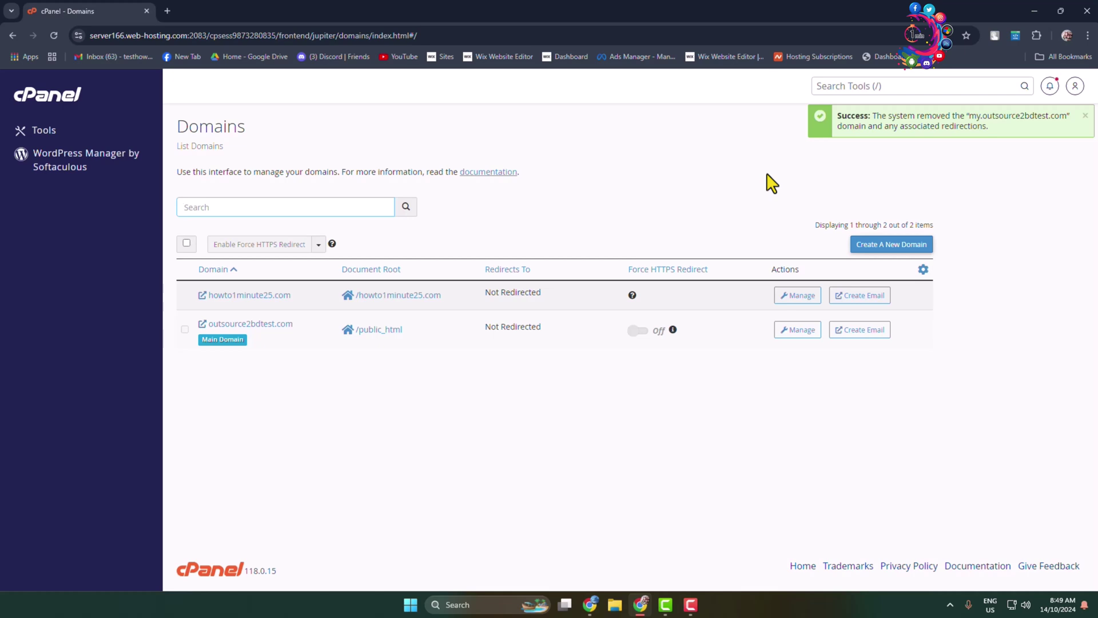
- Create domain my.outsource2bdtest.com with document root my222.outsource2bdtest.com
click(893, 250)
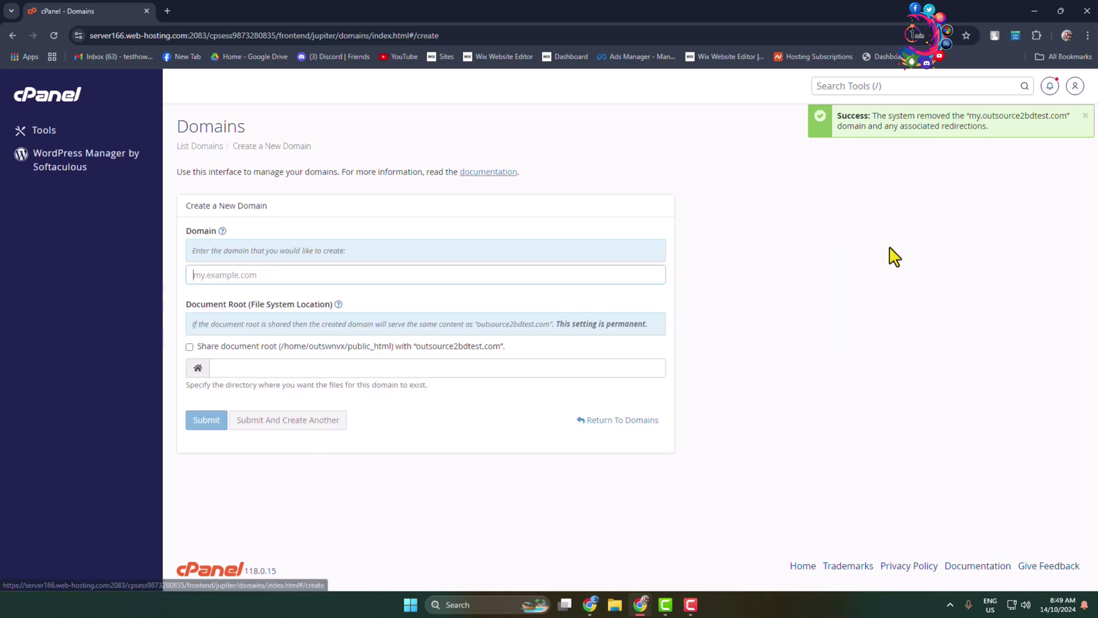
click(231, 274)
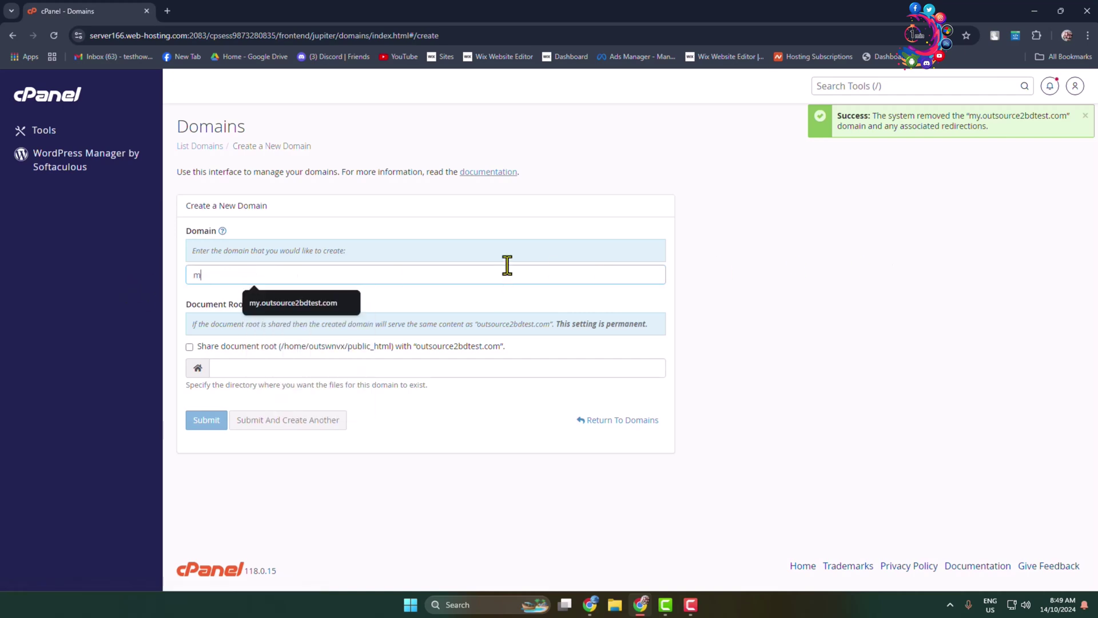
text(my.)
click(293, 302)
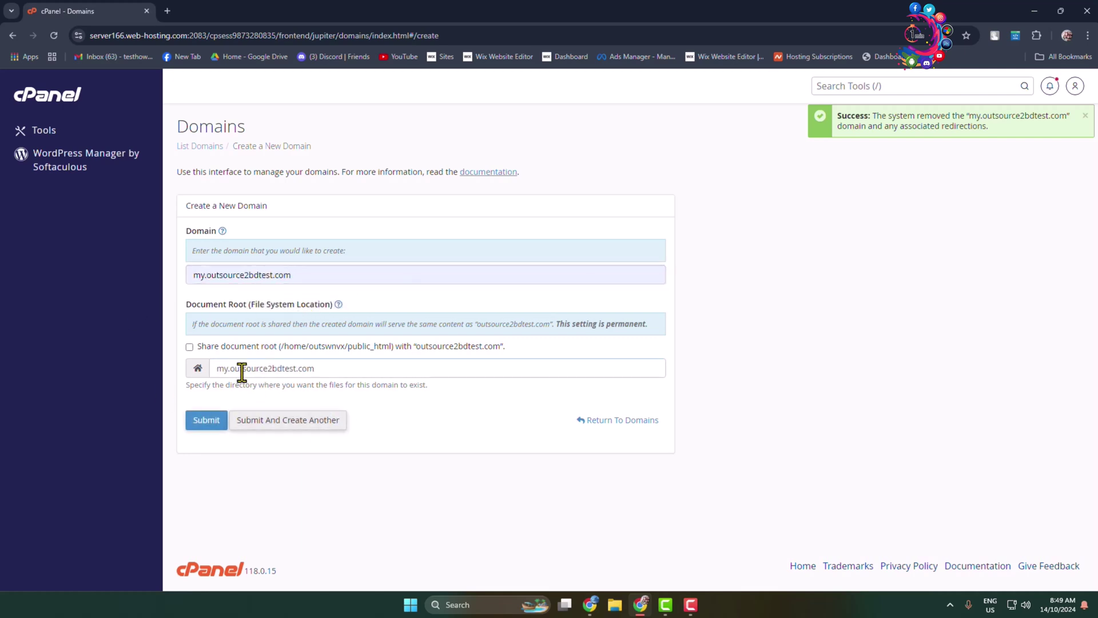
double_click(305, 369)
drag(316, 368, 210, 368)
click(267, 368)
text(2)
text(22)
click(207, 420)
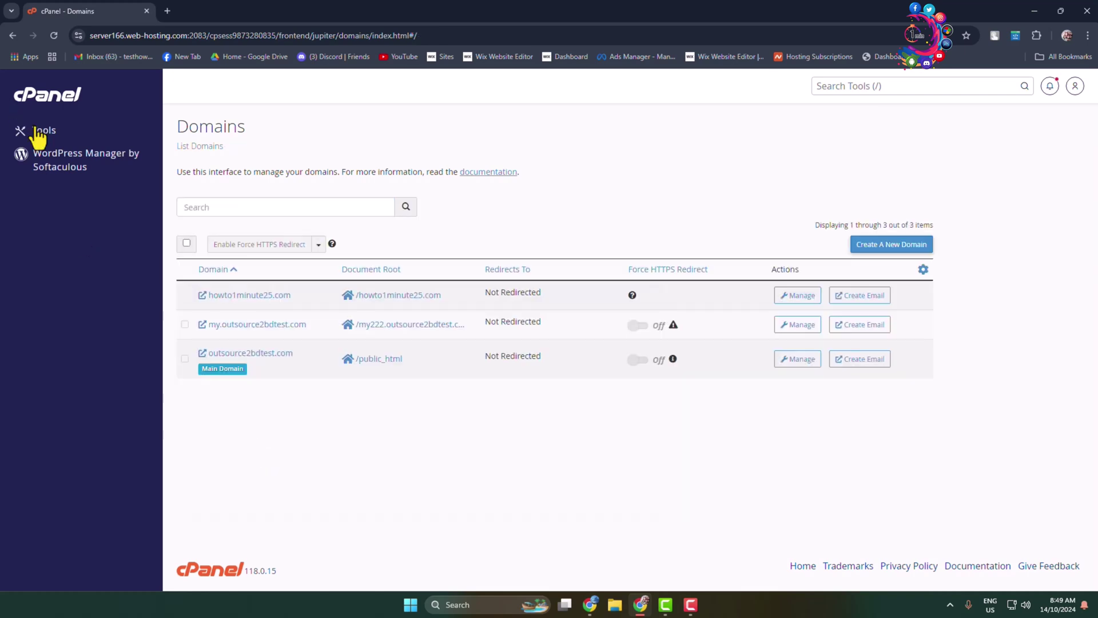
- Open File Manager from Tools in a new tab, keeping the Domains tab available
right_click(43, 130)
click(103, 141)
click(224, 11)
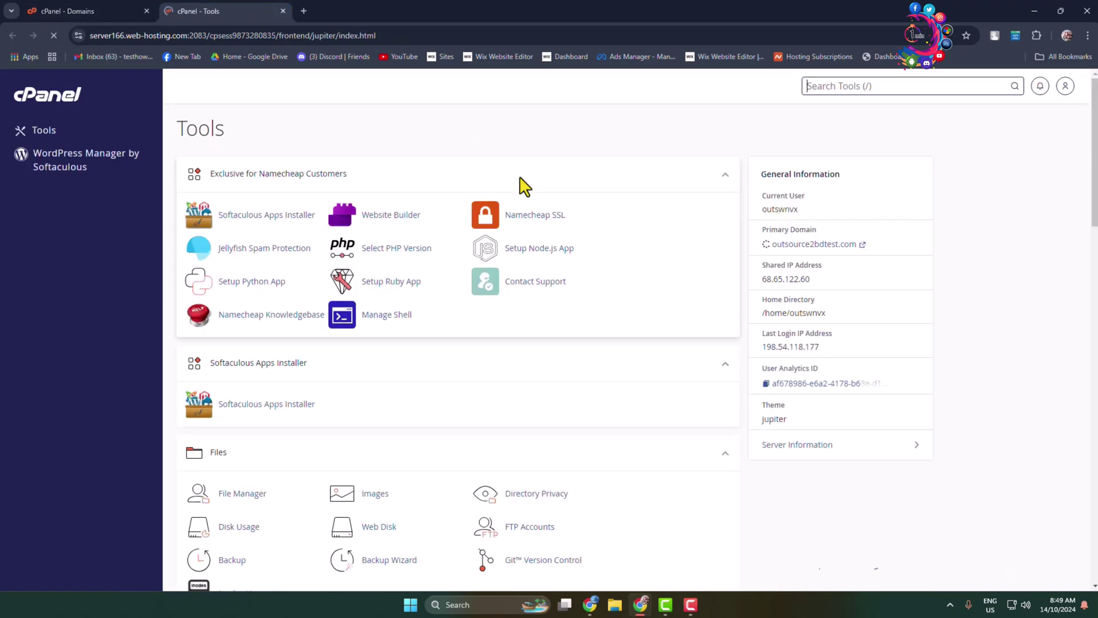
scroll(391, 292, down, 3)
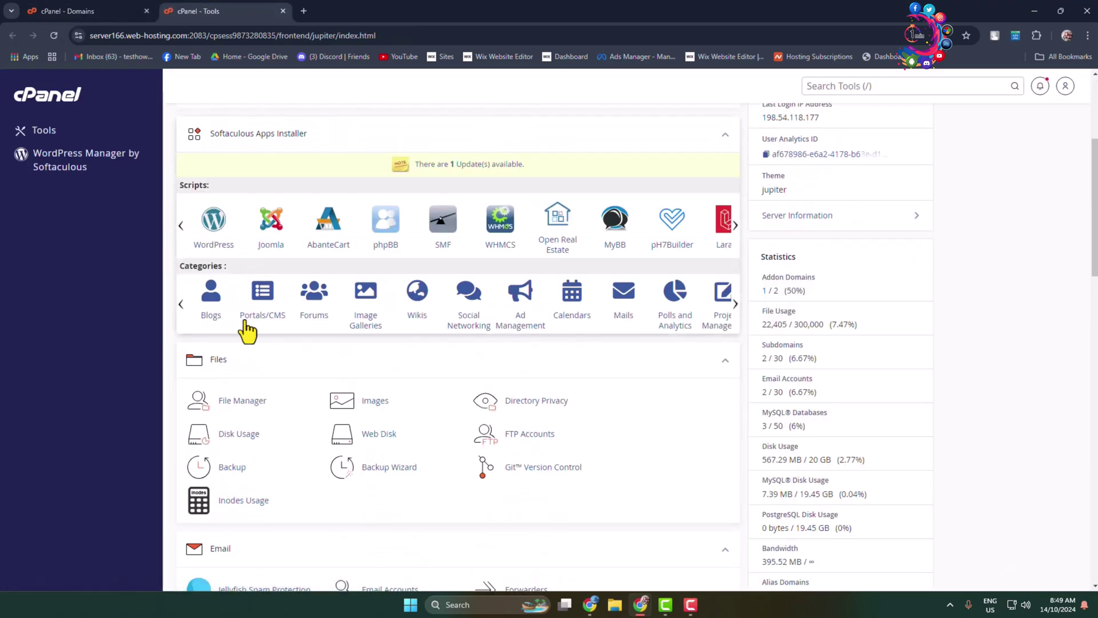
click(242, 400)
click(67, 11)
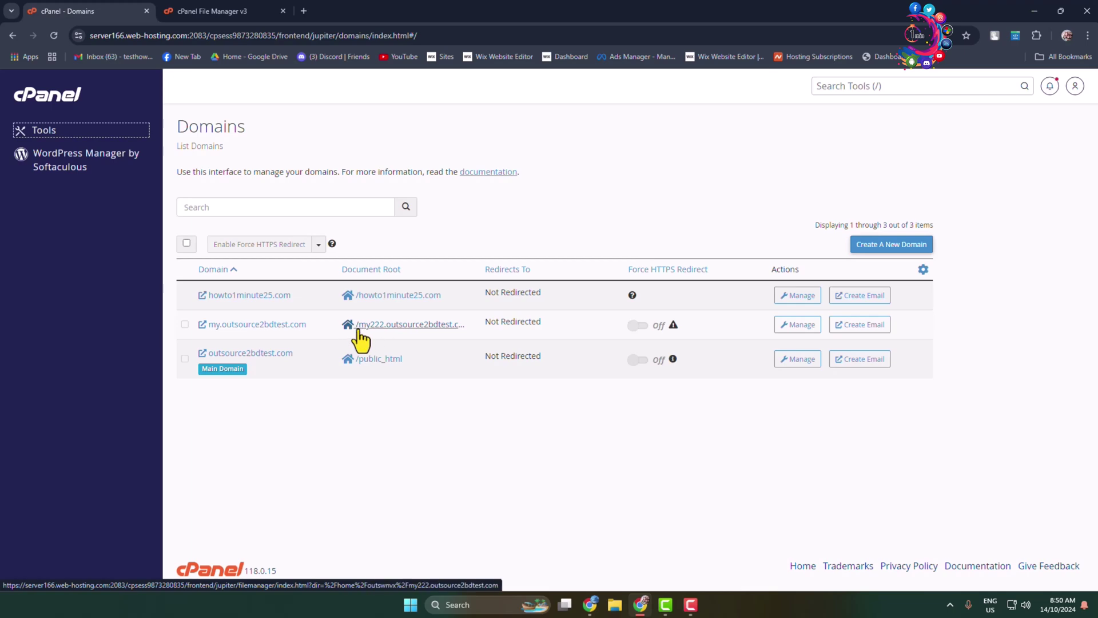
- Open the my222.outsource2bdtest.com folder from the File Manager home directory
click(223, 11)
scroll(607, 319, down, 5)
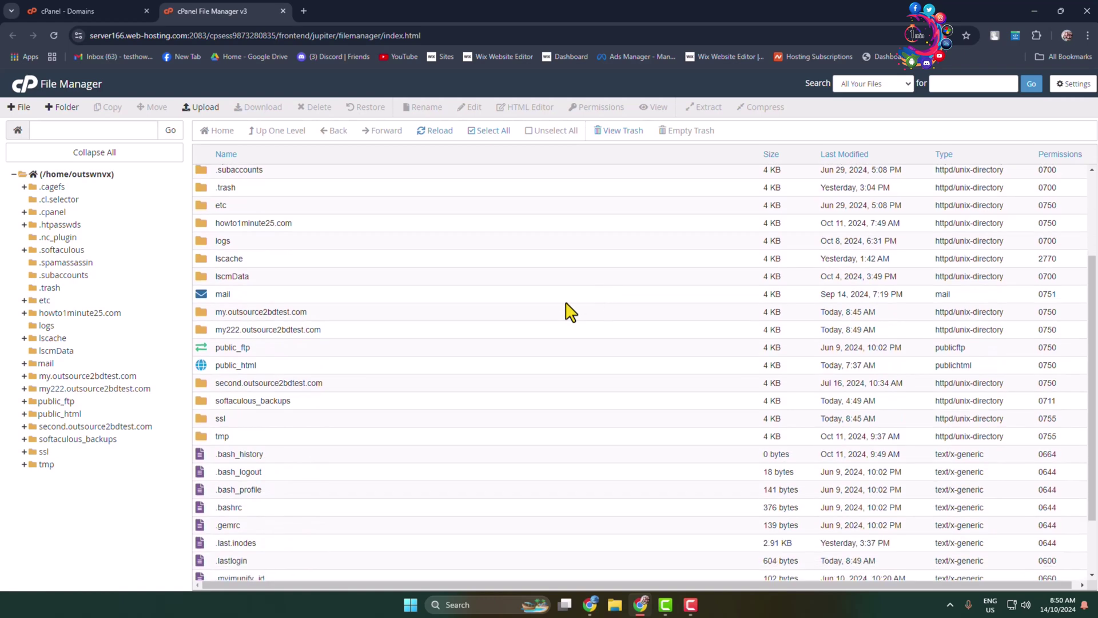
click(300, 234)
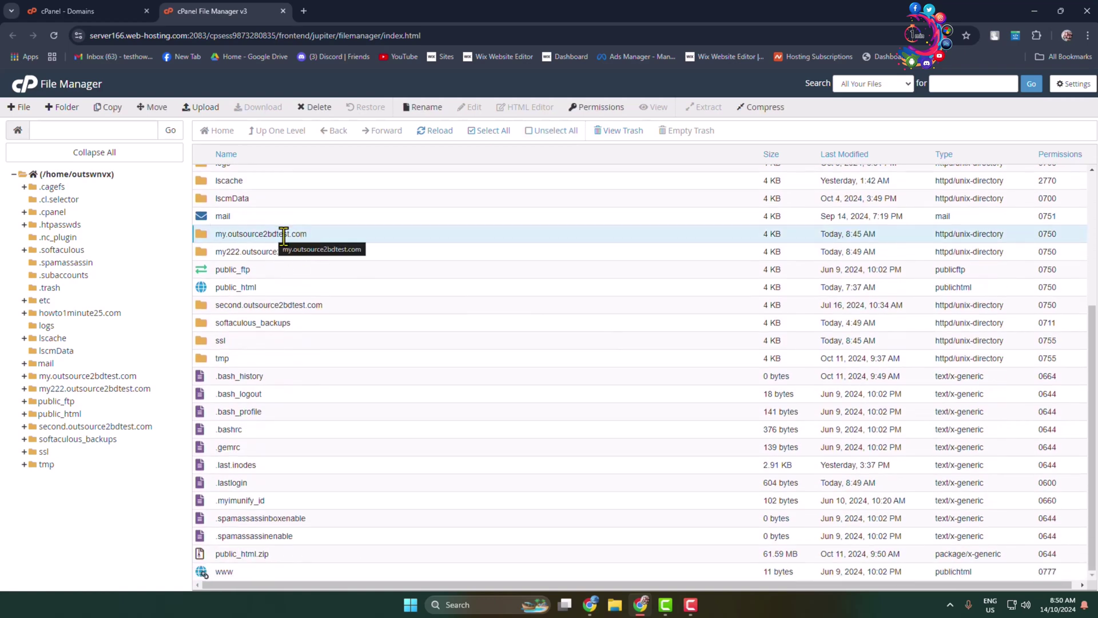
click(218, 252)
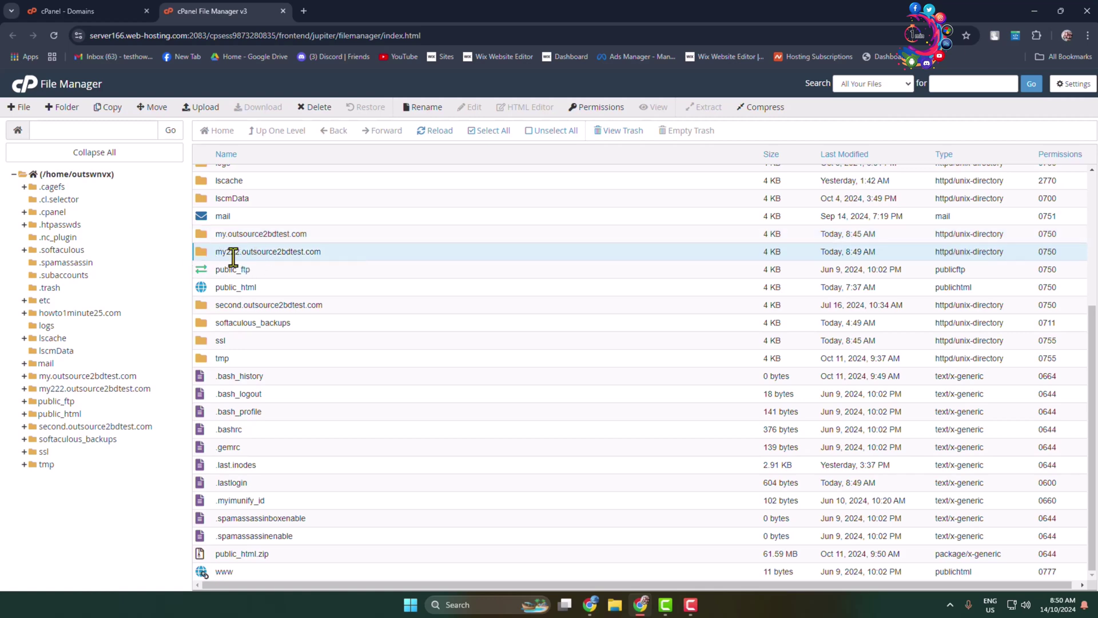
double_click(216, 254)
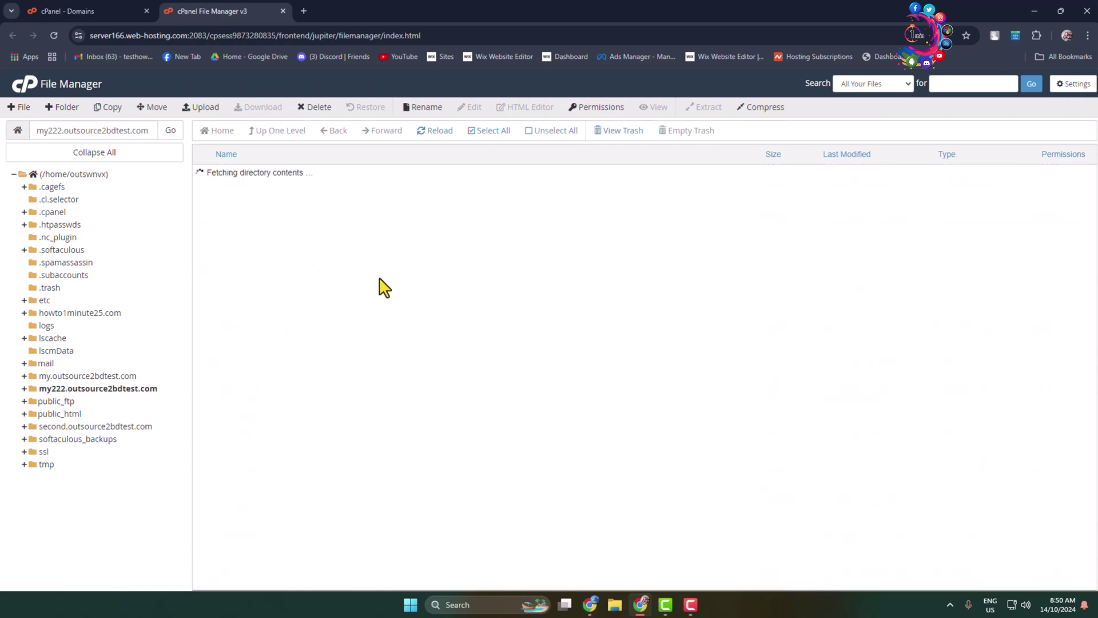